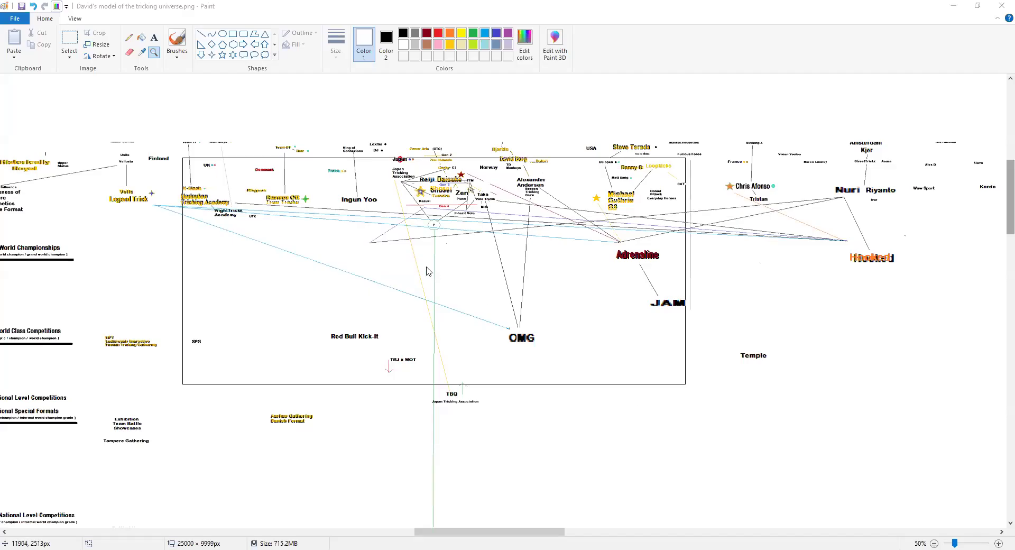
- Add the black text "Do Challenge Club" near the Japan Tricking Association label
left_click(439, 257)
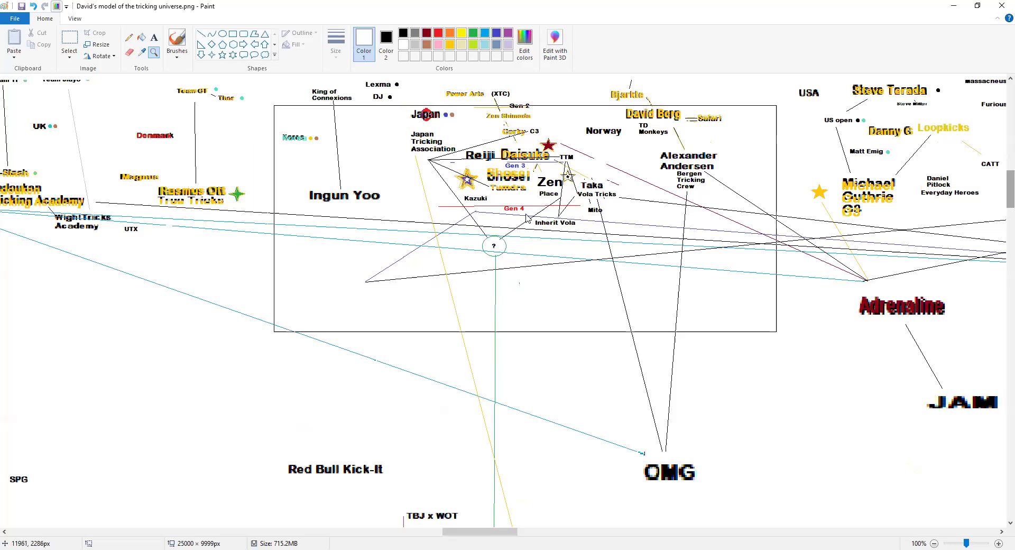
left_click(563, 223)
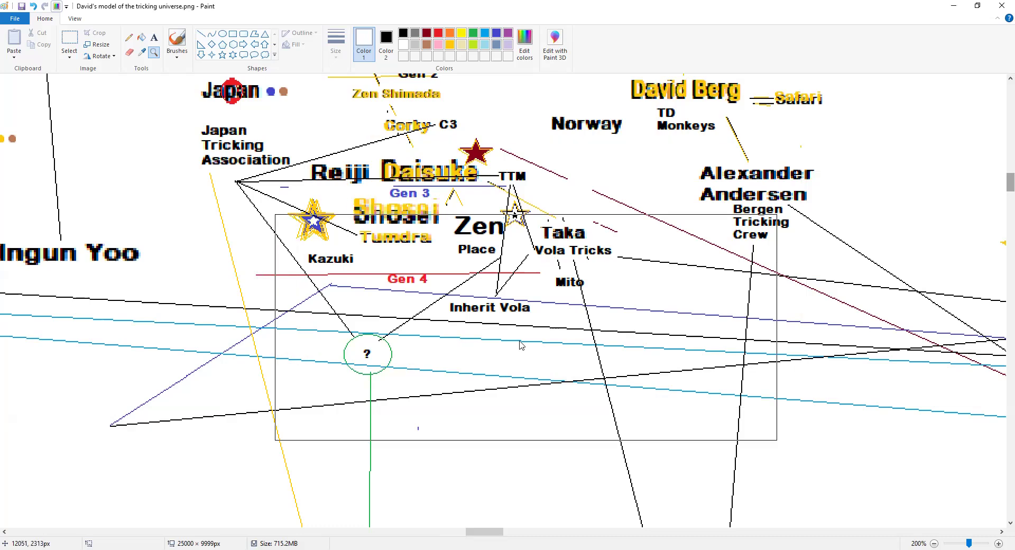
scroll(378, 391, "down", 15)
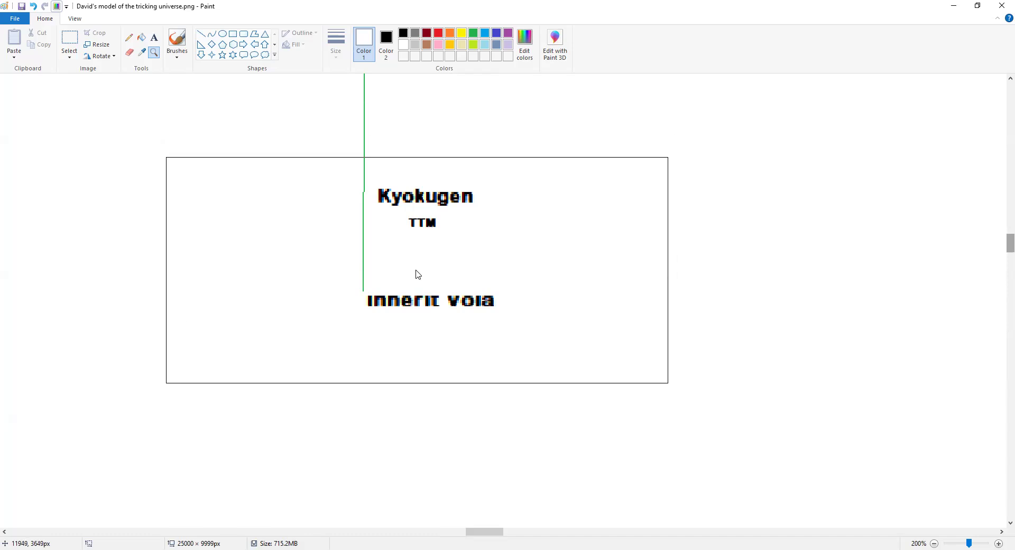
scroll(409, 296, "up", 12)
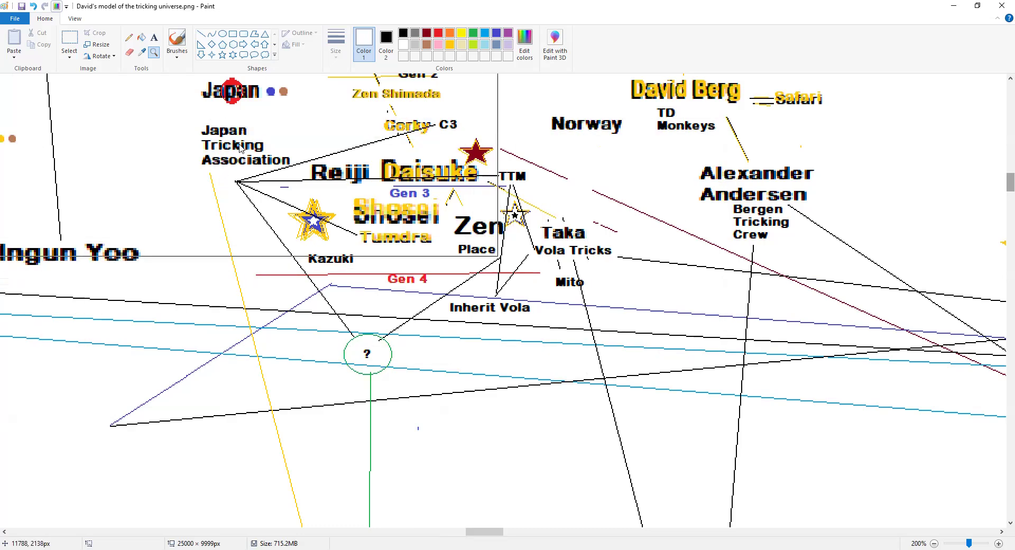
scroll(250, 160, "up", 2)
left_click(154, 37)
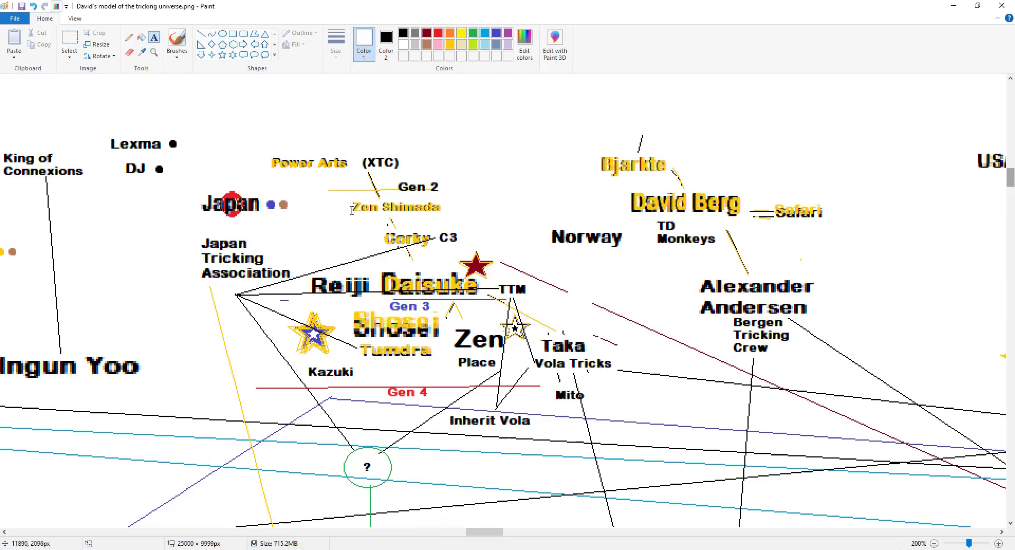
left_click(319, 226)
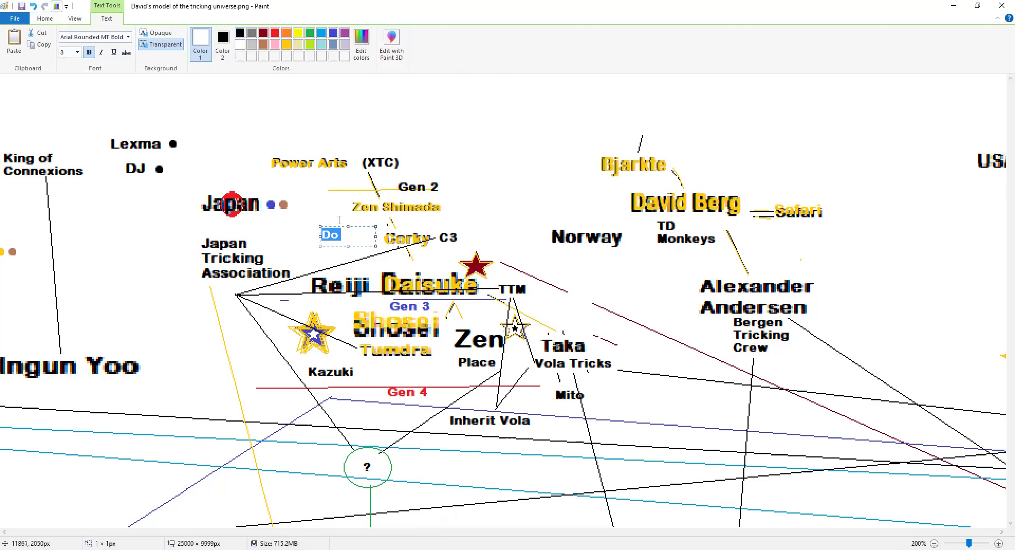
left_click(241, 34)
key("ctrl+a")
left_click(263, 44)
left_click(241, 34)
left_click(350, 233)
type("Challenge C")
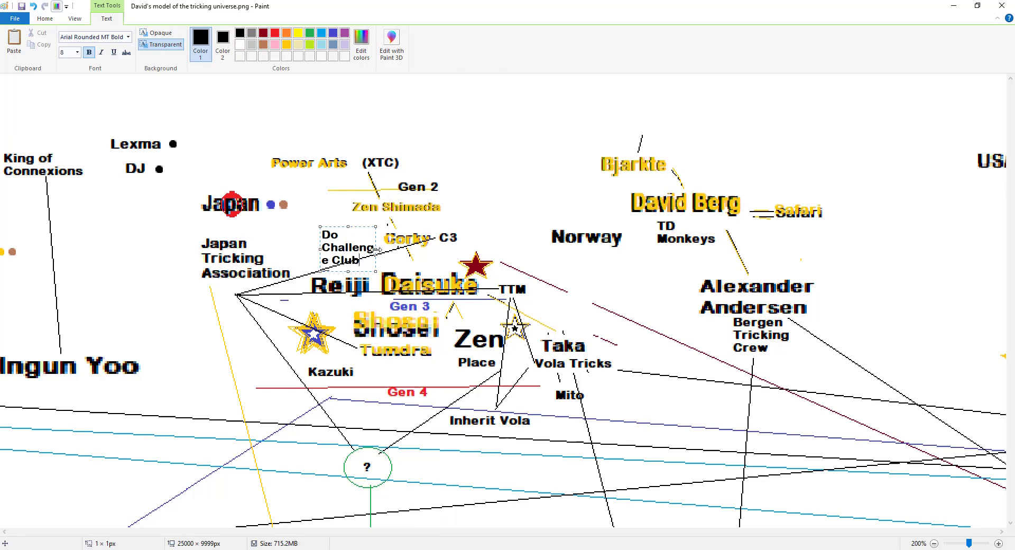
- Widen the "Do Challenge Club" text box so each word fits its own line and place it closer to Japan Tricking Association
left_click_drag(376, 249, 395, 249)
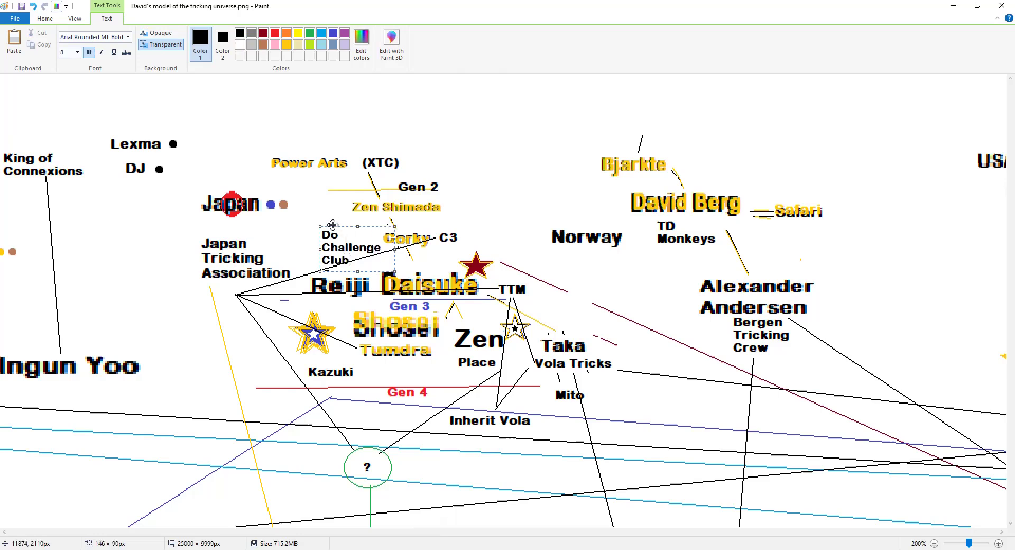
left_click_drag(332, 225, 305, 216)
left_click(316, 186)
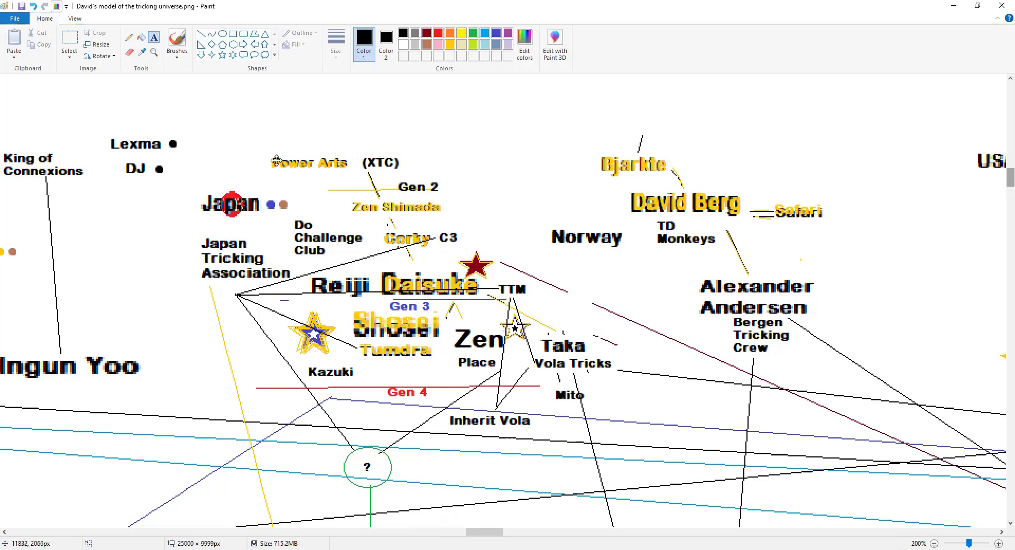
- Draw black lines from "Do Challenge Club" to the hub below Japan Tricking Association and from "Place" to the adjacent line junction
left_click(201, 33)
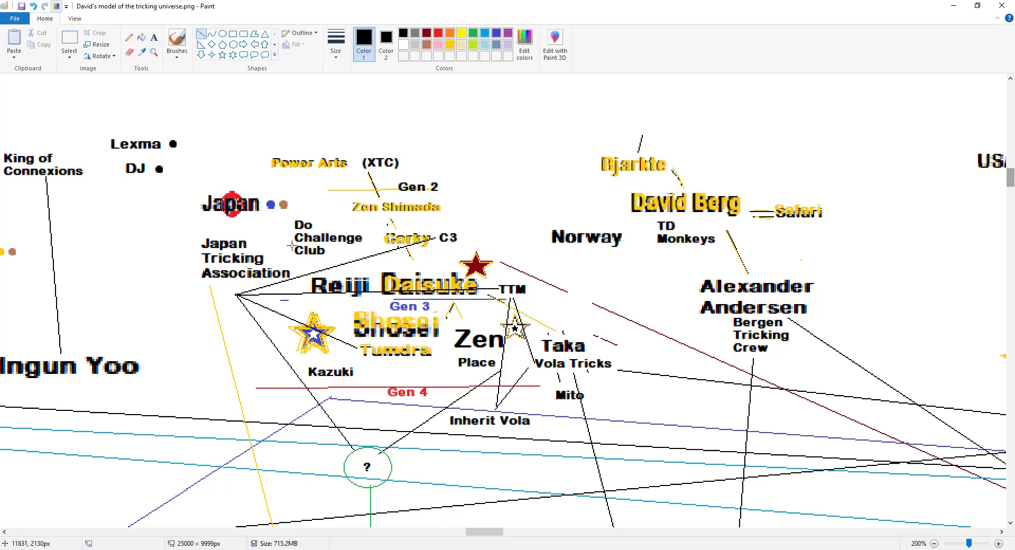
left_click_drag(291, 245, 236, 295)
scroll(259, 274, "down", 2)
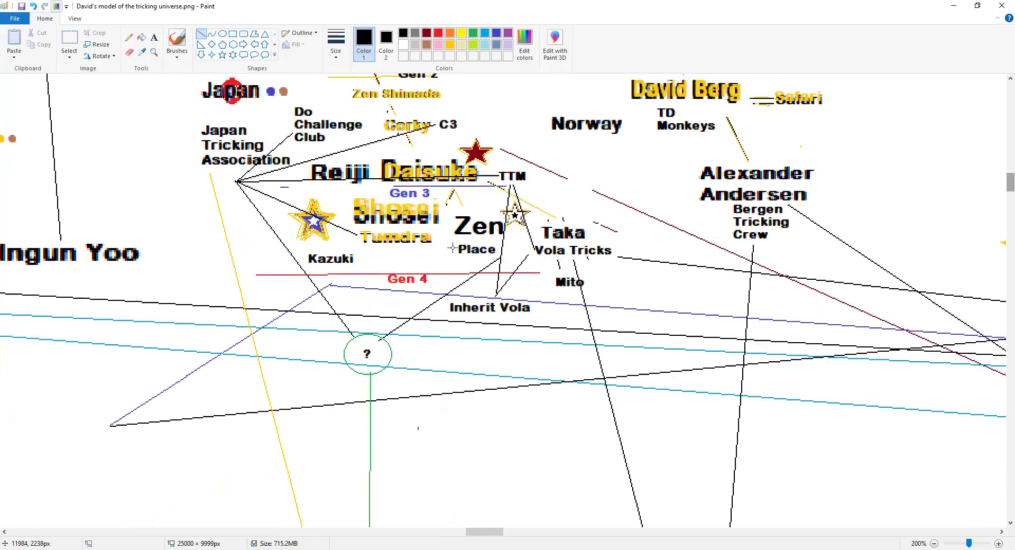
mouse_move(453, 249)
left_mouse_down()
mouse_move(280, 186)
mouse_move(442, 246)
left_mouse_up()
key("ctrl+z")
left_click_drag(487, 254, 501, 257)
left_click(385, 163)
- Add a black "?" label between "Place" and "Vola Tricks"
left_click(157, 38)
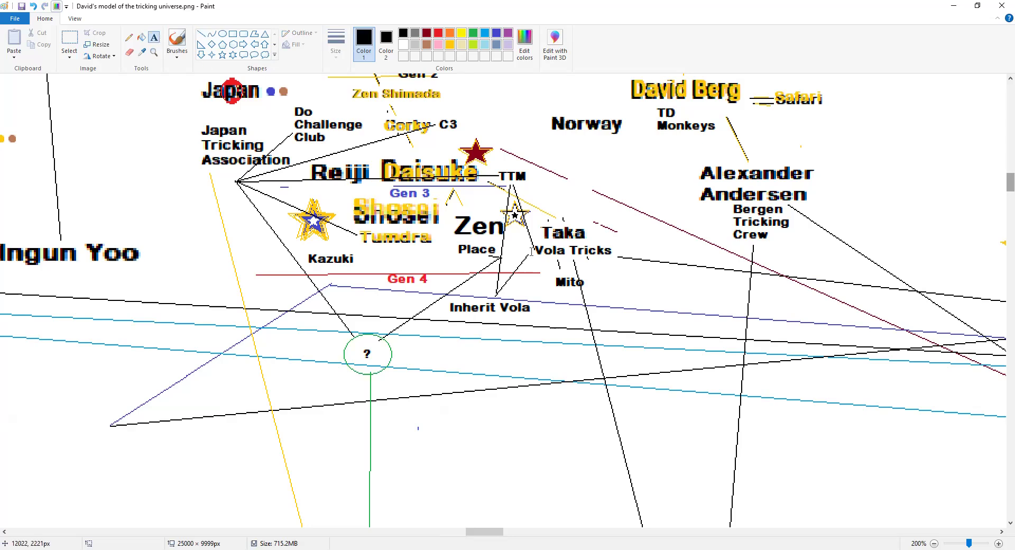
left_click(505, 255)
type("?")
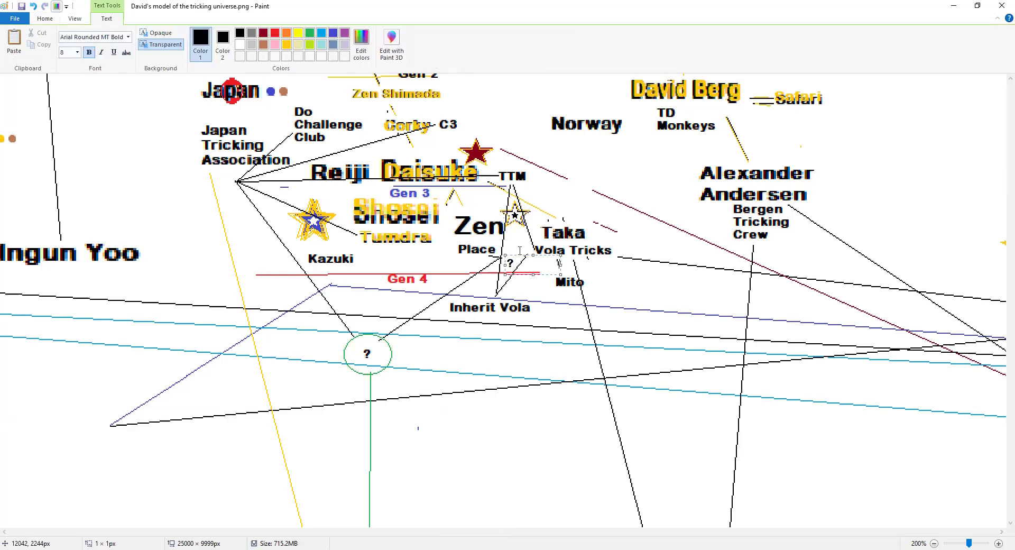
left_click_drag(520, 254, 524, 242)
left_click(598, 332)
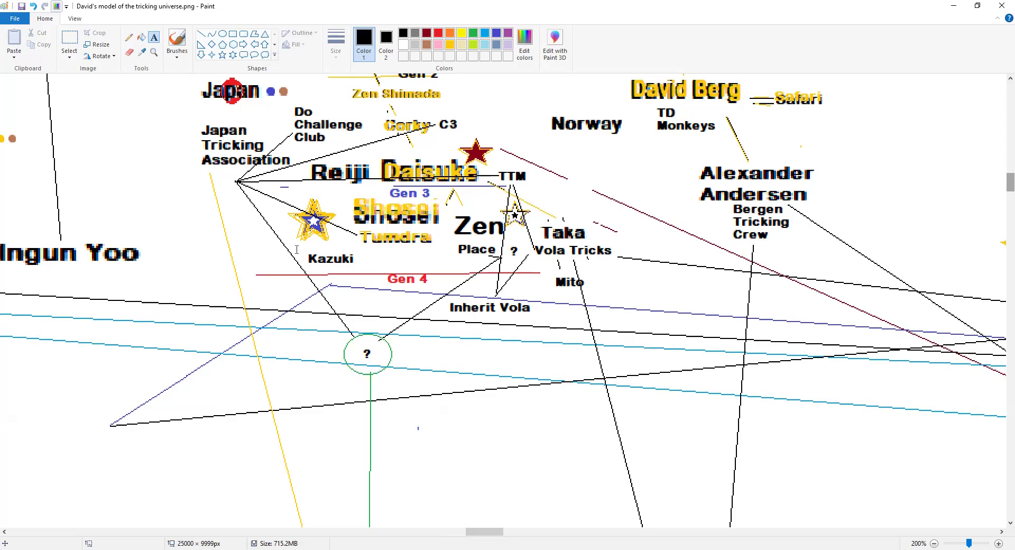
- Draw a long green line from the circled question mark below Japan to the US TRICKING label
scroll(520, 537, "down", 3)
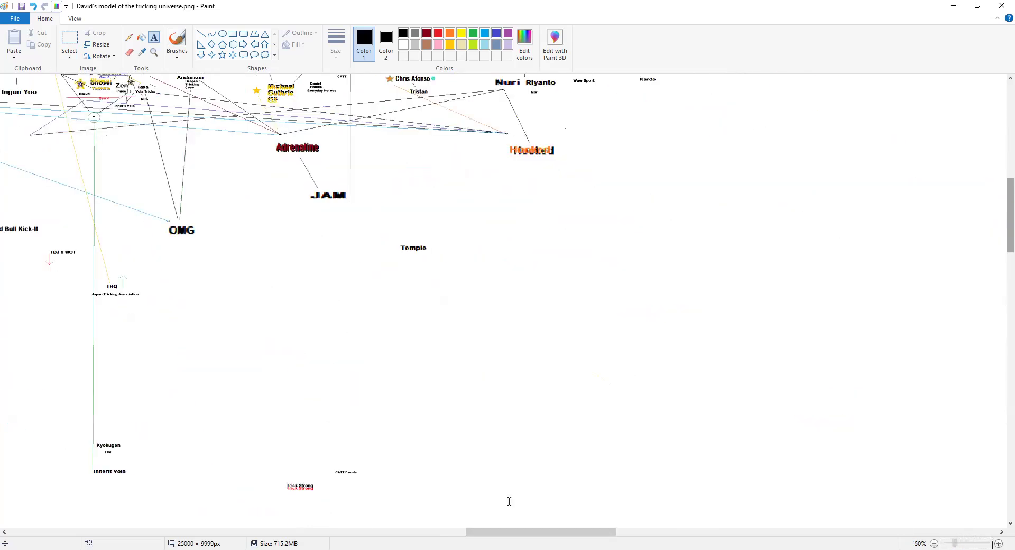
mouse_move(561, 537)
left_mouse_down()
mouse_move(447, 531)
mouse_move(485, 531)
left_mouse_up()
left_click(472, 34)
left_click(201, 33)
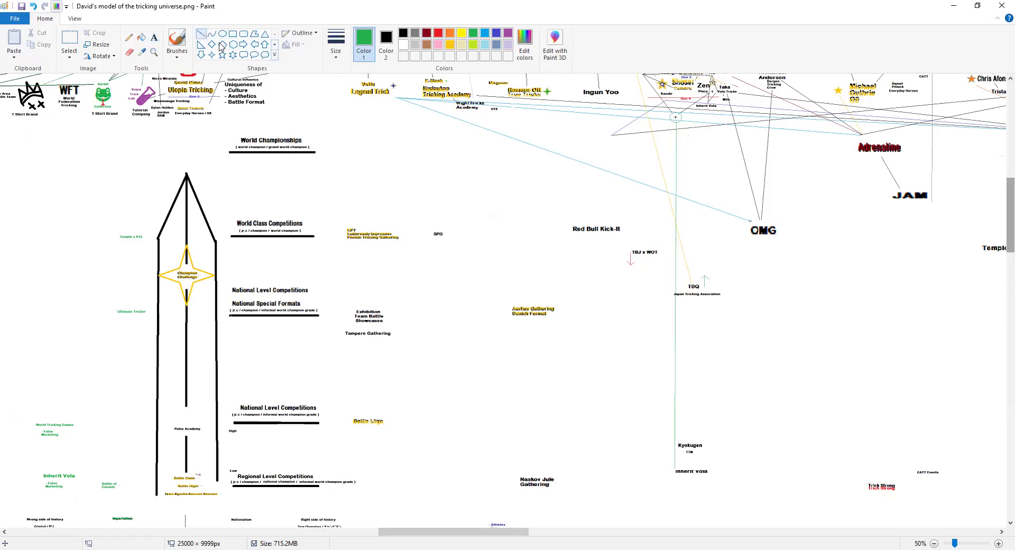
left_click_drag(671, 117, 50, 126)
left_click_drag(449, 531, 357, 531)
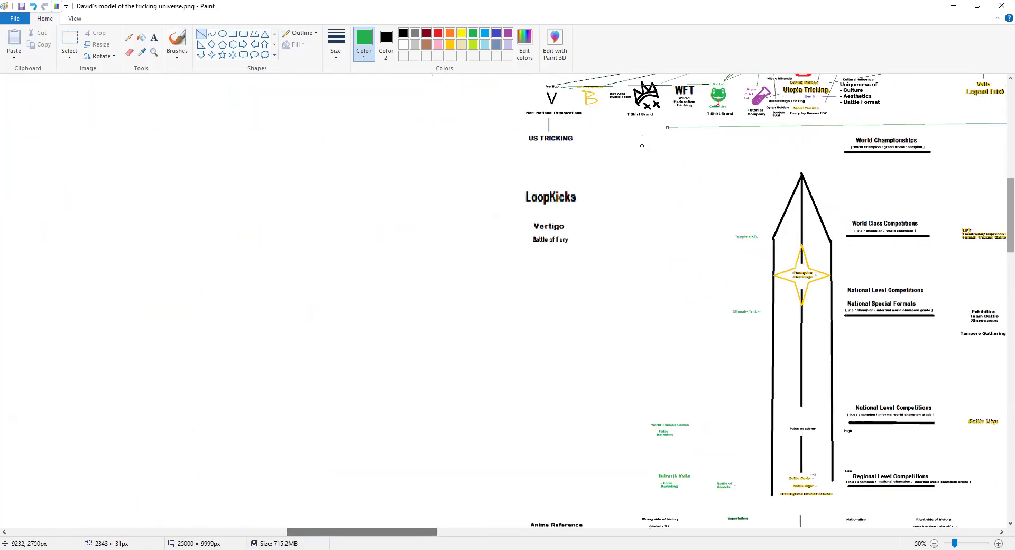
left_click_drag(665, 128, 572, 137)
left_click(648, 216)
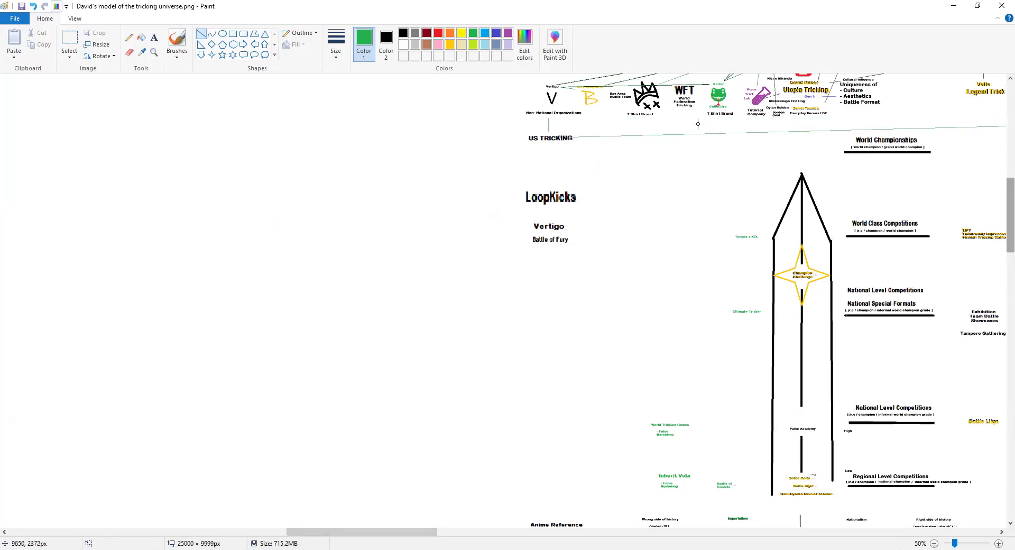
- Draw green lines to US TRICKING from the green frog T Shirt Brand logo and from the Tutorial Company logo
left_click_drag(705, 110, 571, 135)
left_click(657, 169)
left_click(634, 134)
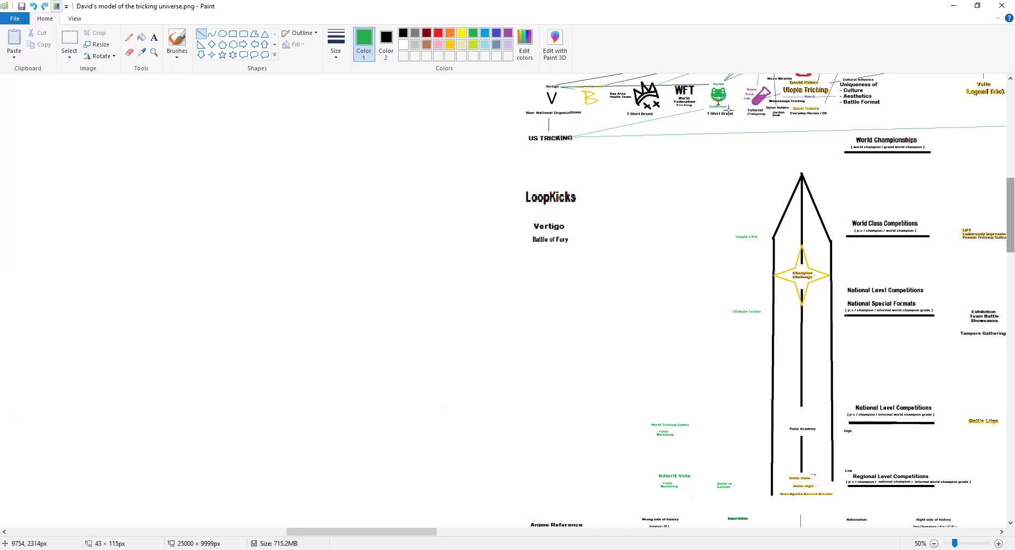
left_click_drag(744, 112, 571, 135)
left_click(644, 182)
- Ready the Text tool with gold as the colour for marking the Japan Tricking Association label
left_click_drag(421, 531, 484, 525)
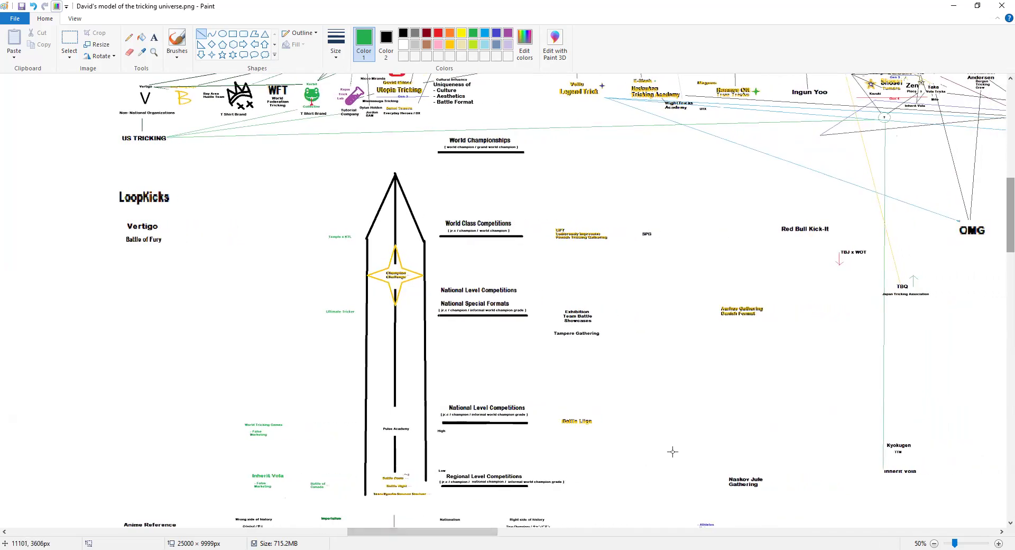
left_click_drag(954, 540, 949, 540)
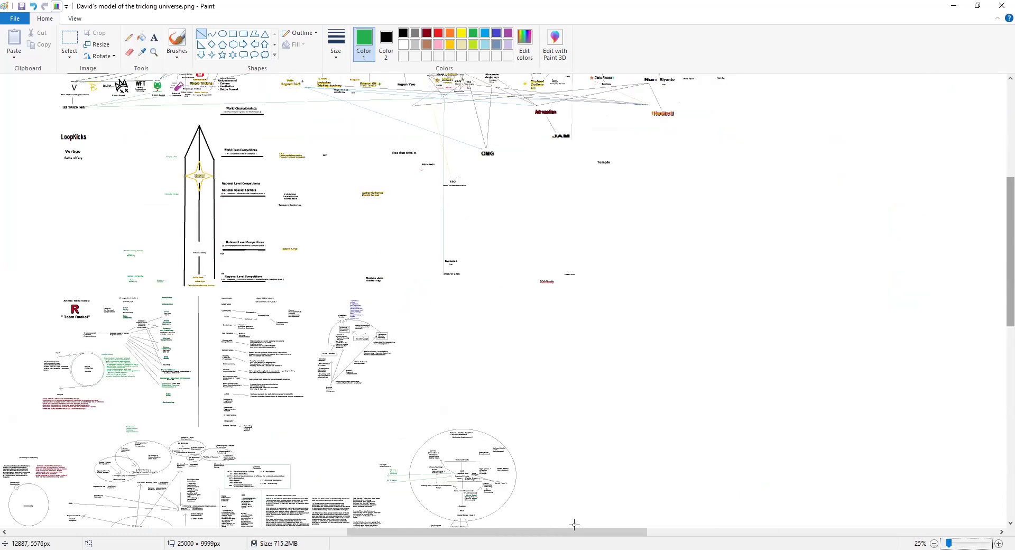
left_click(153, 52)
left_click(443, 275)
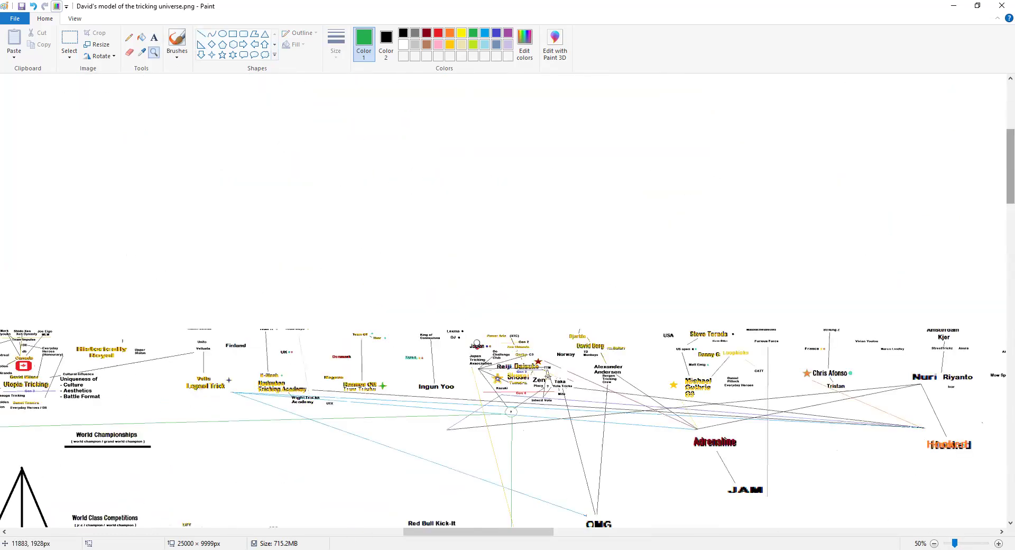
left_click(489, 294)
left_click(489, 294)
left_click(511, 305)
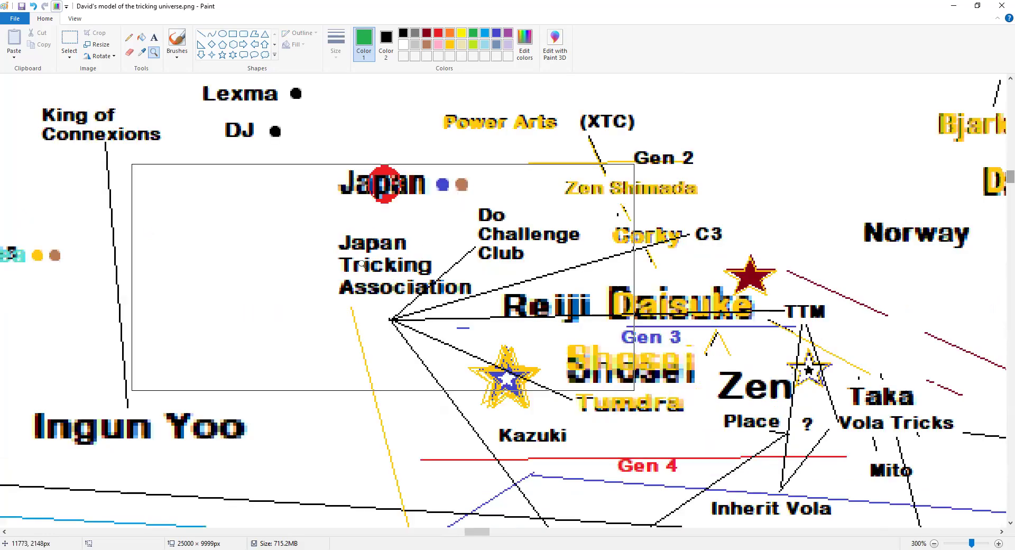
left_click(153, 37)
left_click(450, 44)
left_click(342, 238)
type("Japan Tricki")
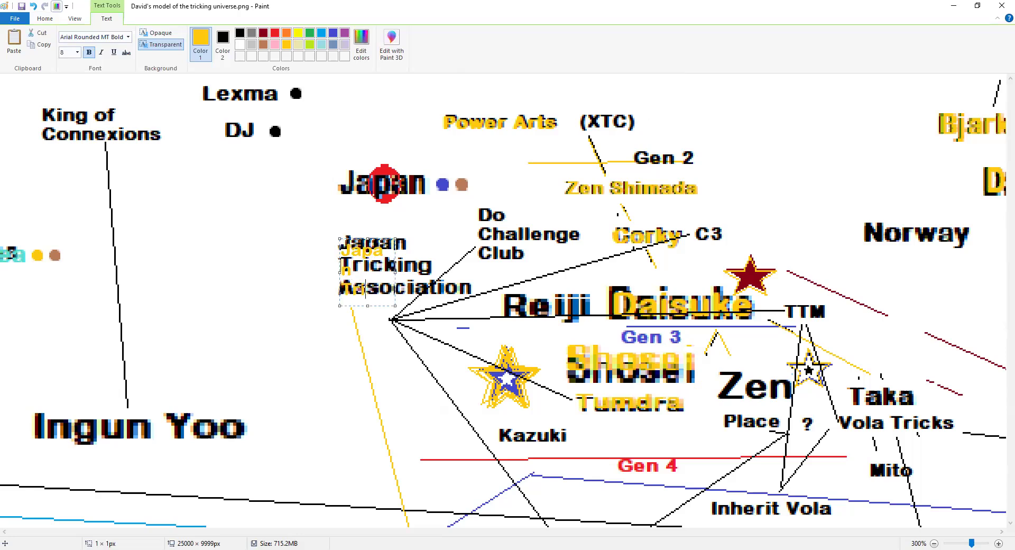
type("ng association")
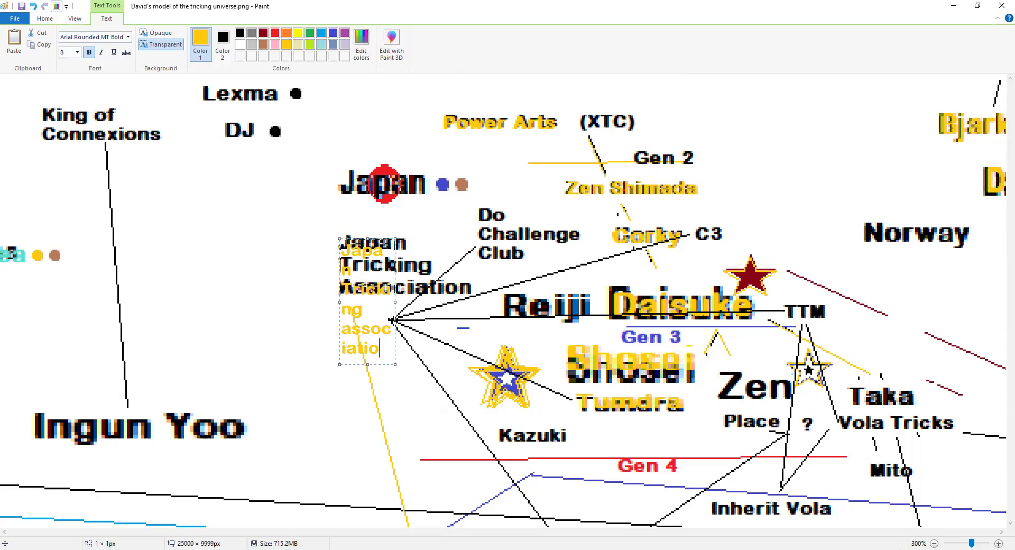
left_click_drag(395, 305, 461, 302)
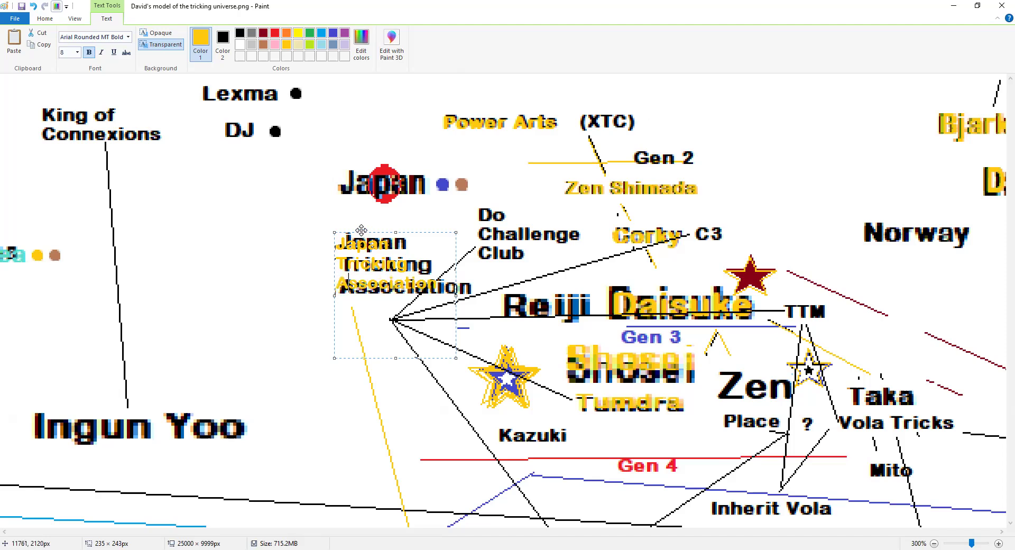
left_click_drag(361, 229, 363, 230)
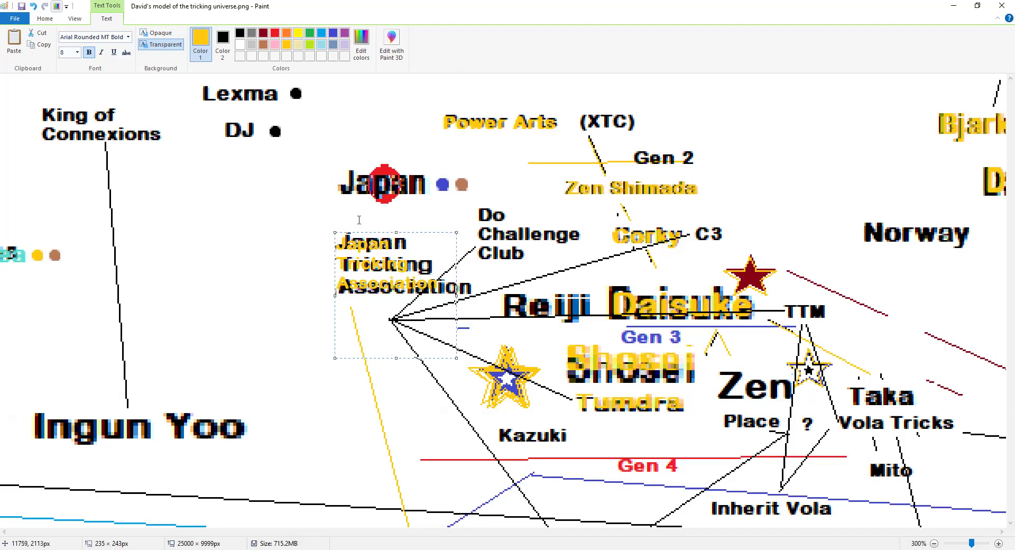
left_click(353, 215)
key("ctrl+z")
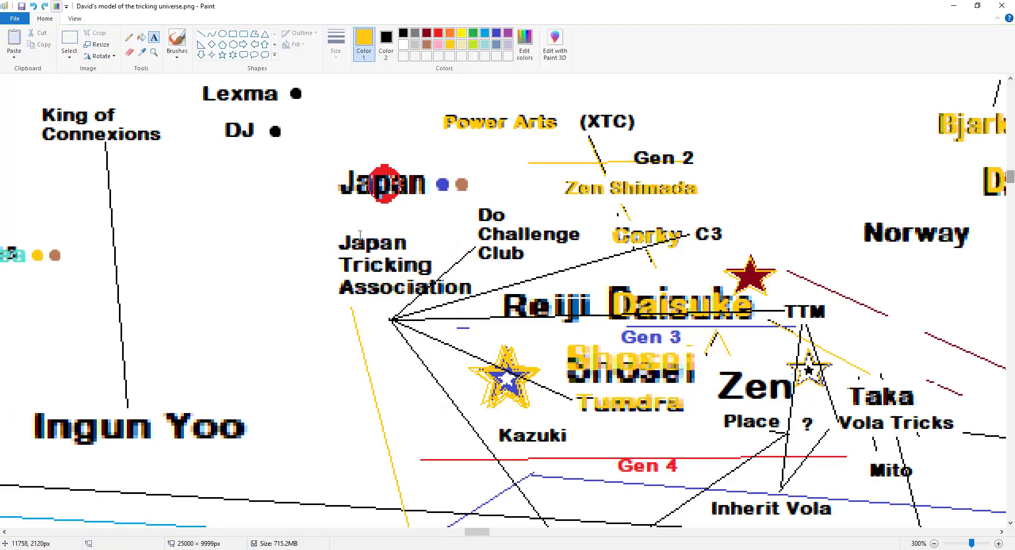
- Overlay the gold letters J, T and A on the initials of the Japan Tricking Association label
left_click(339, 241)
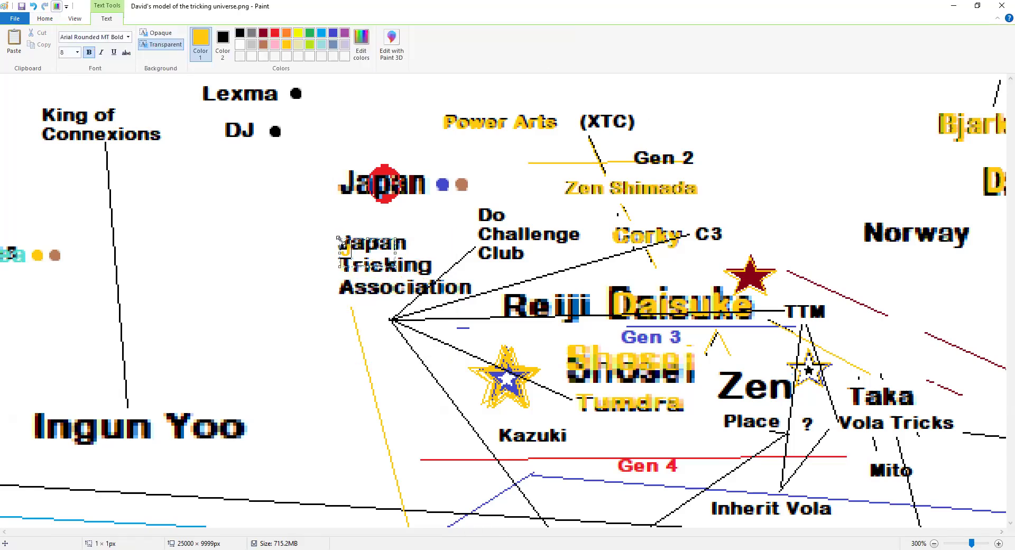
left_click_drag(353, 235, 353, 260)
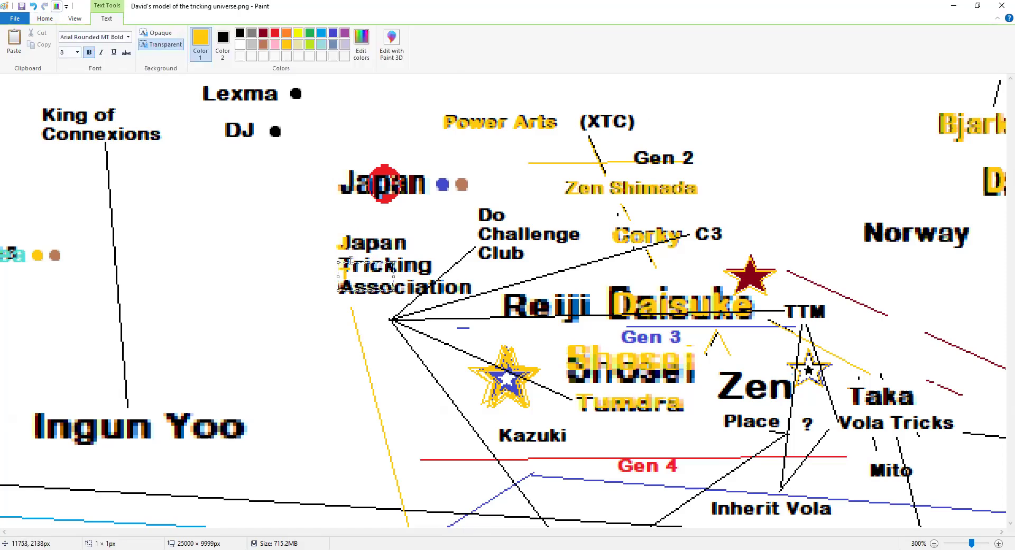
left_click(350, 260)
left_click(339, 260)
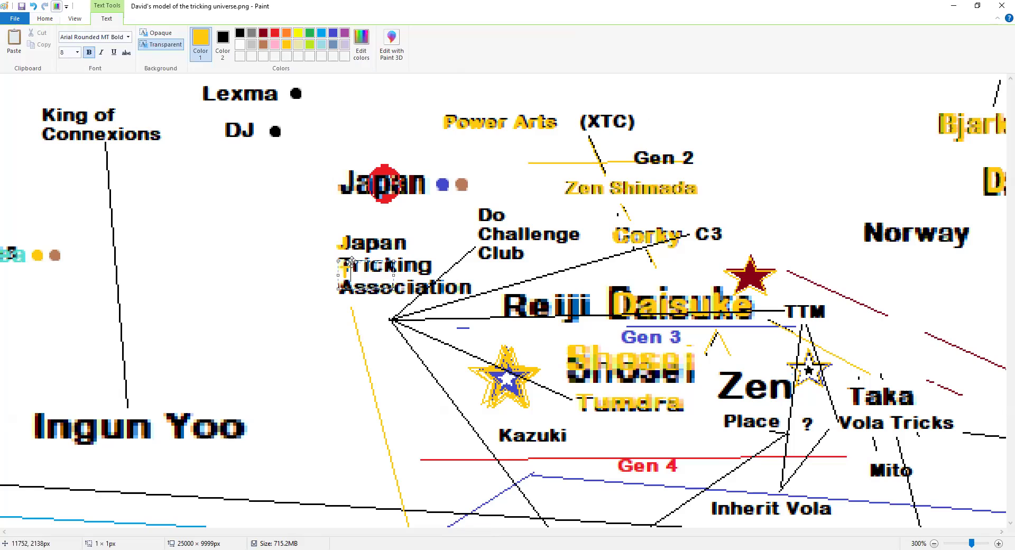
left_click_drag(353, 262, 350, 257)
left_click(346, 282)
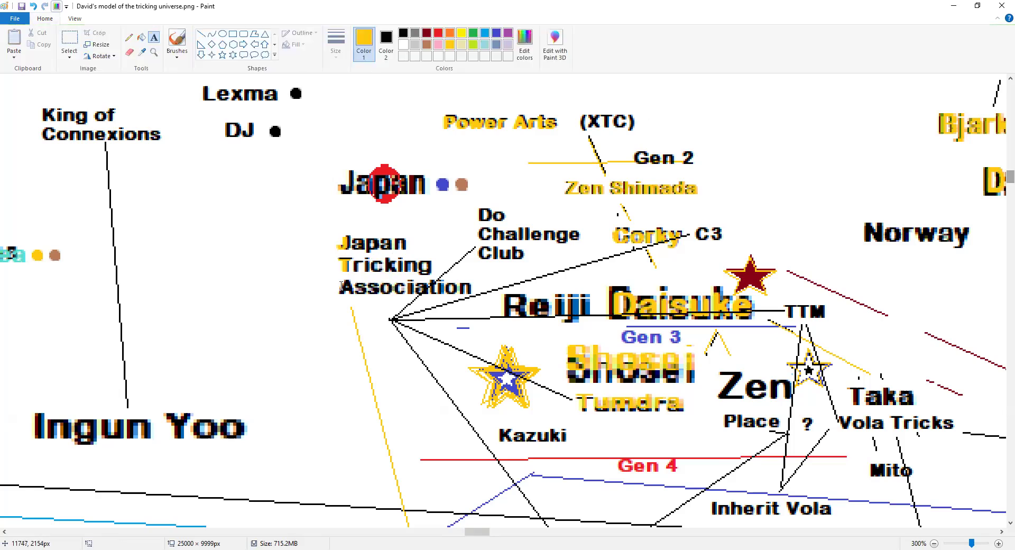
left_click(341, 286)
type("A")
left_click_drag(346, 281, 346, 274)
left_click(362, 298)
- Overlay gold TBQ text on the black TBQ label at the lower end of the gold line from Japan Tricking Association
scroll(417, 310, "down", 20)
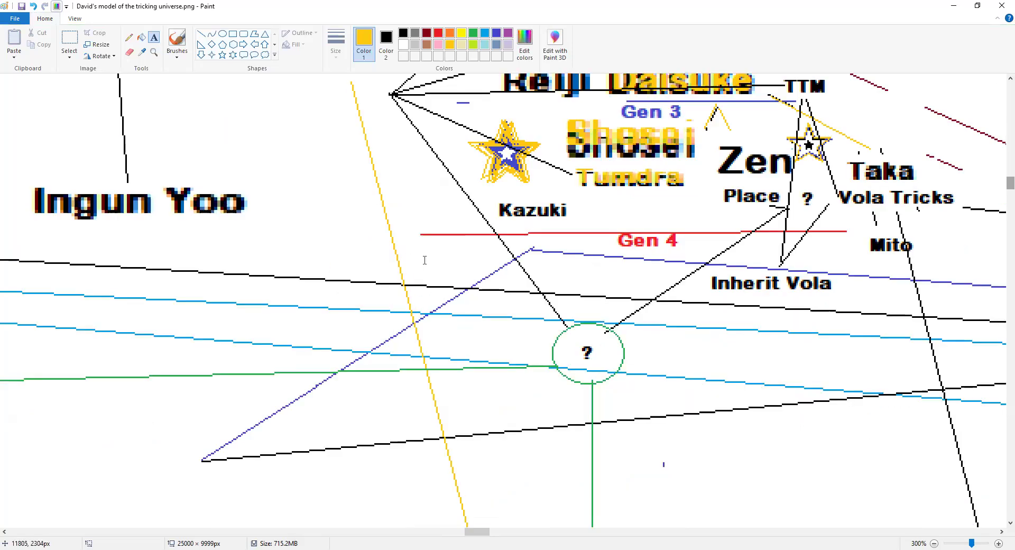
scroll(481, 336, "down", 5)
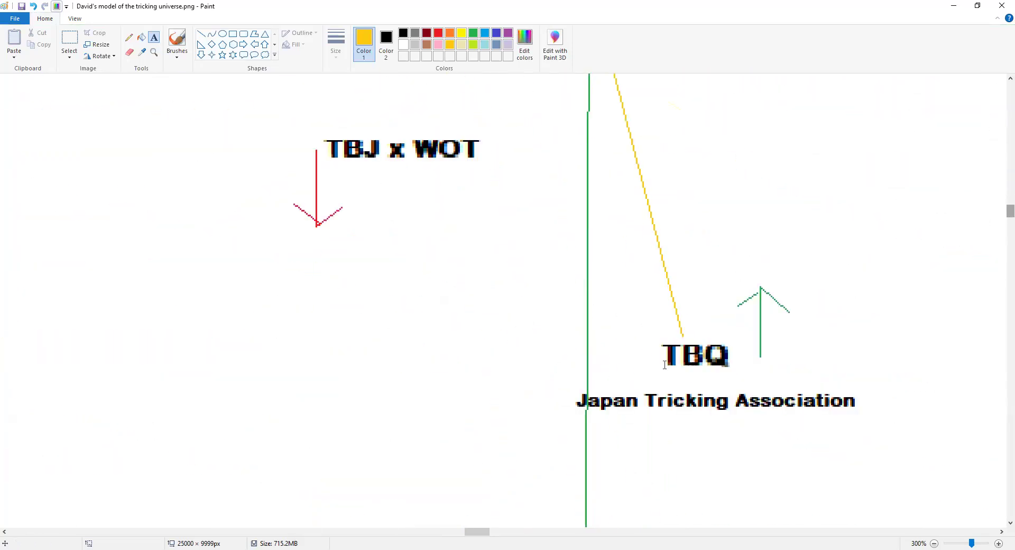
left_click(662, 350)
type("TBQ")
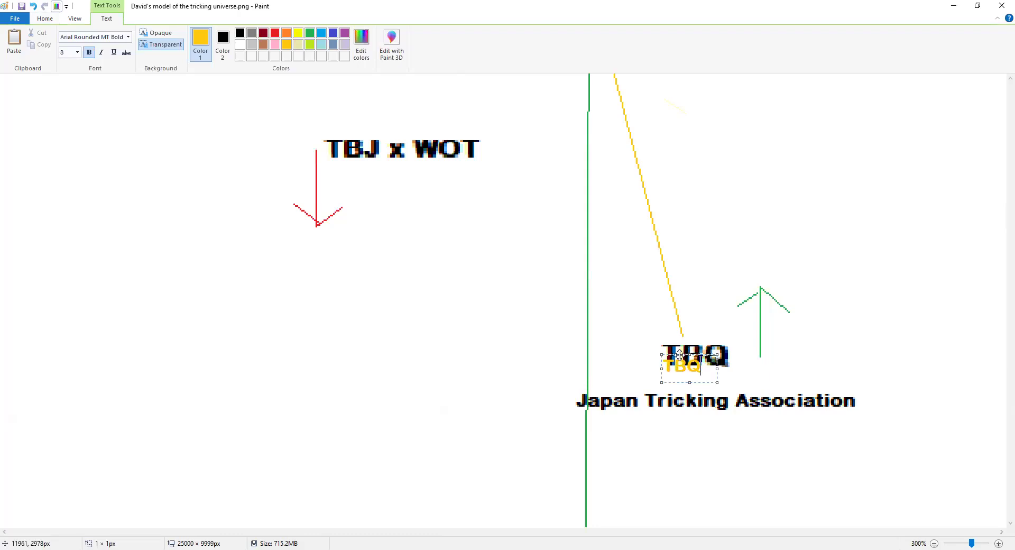
left_click_drag(682, 352, 689, 343)
left_click(686, 303)
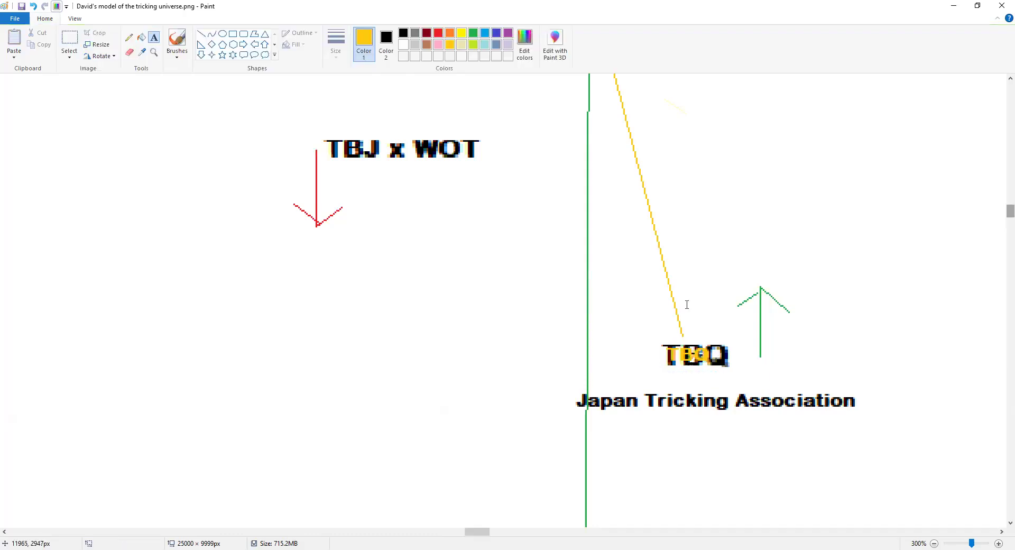
- Examine the competition levels below Japan and the cluster of Japanese athletes and organizations around TTM and Vola Tricks
left_click_drag(971, 542, 955, 542)
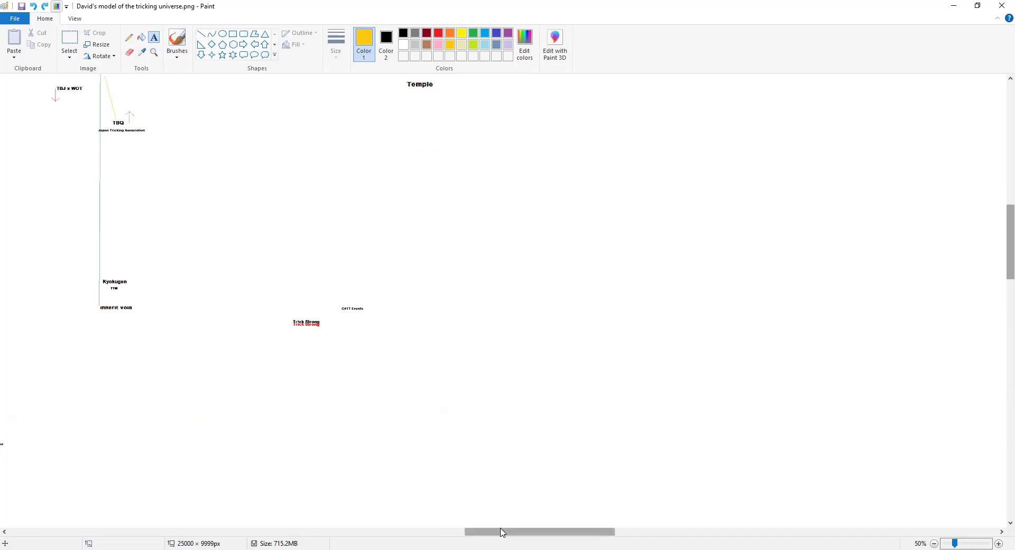
left_click_drag(503, 532, 454, 531)
scroll(439, 418, "up", 5)
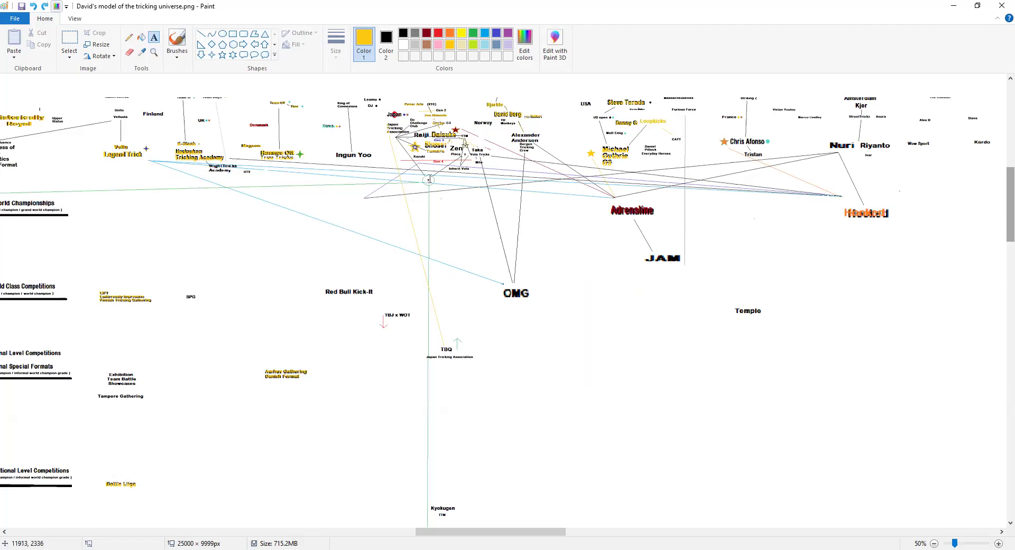
scroll(442, 169, "down", 4)
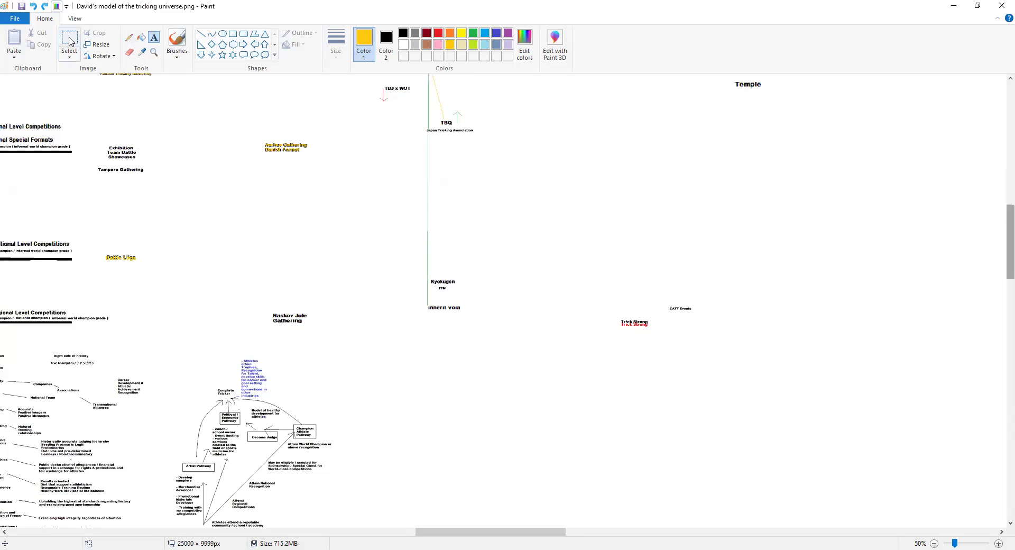
scroll(366, 280, "up", 6)
left_click(154, 51)
left_click(425, 267)
left_click(430, 238)
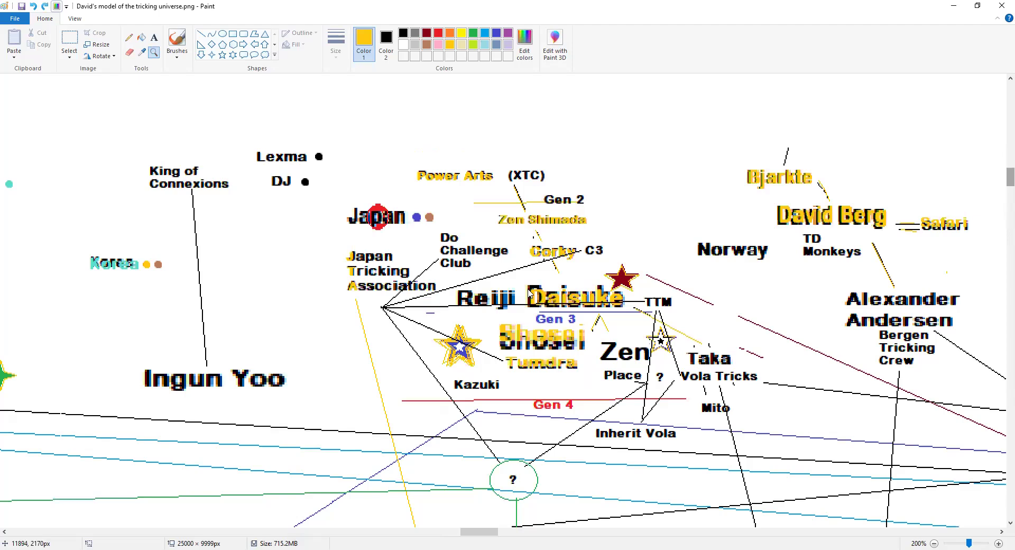
left_click(449, 275)
scroll(451, 302, "up", 2)
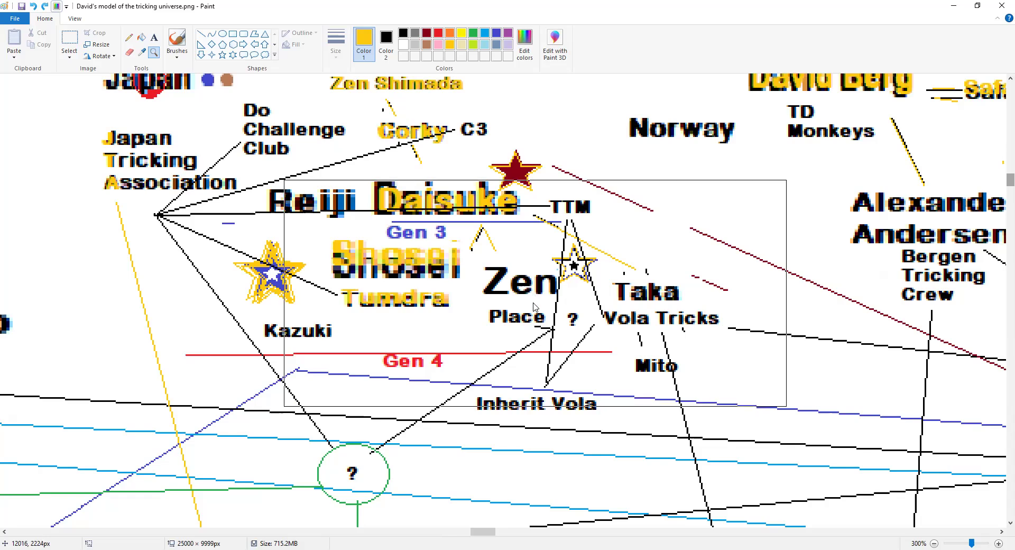
- Add the text "Takas Students?" beneath the question mark between Place and Vola Tricks
left_click(534, 431)
scroll(462, 326, "up", 5)
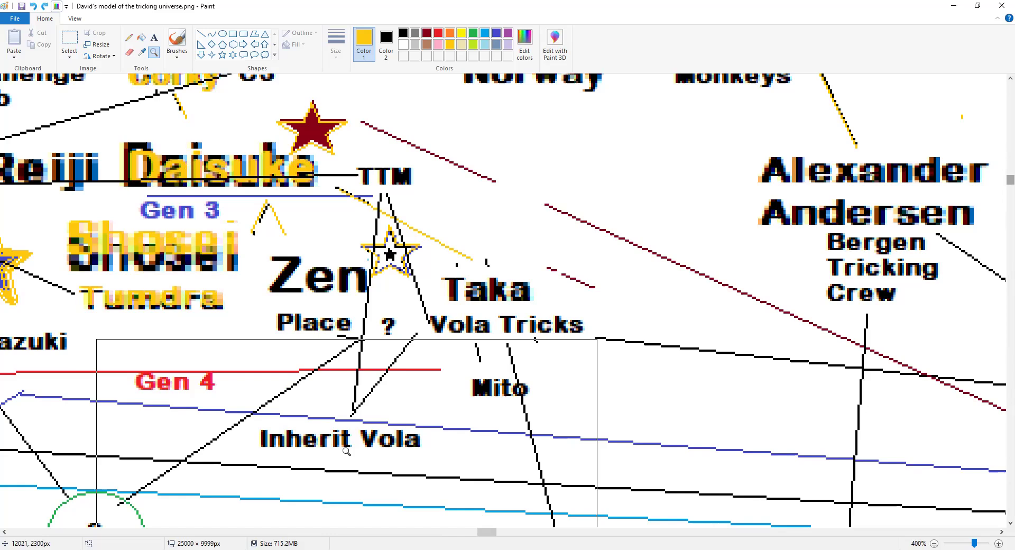
left_click(154, 37)
left_click(383, 366)
type("Takas")
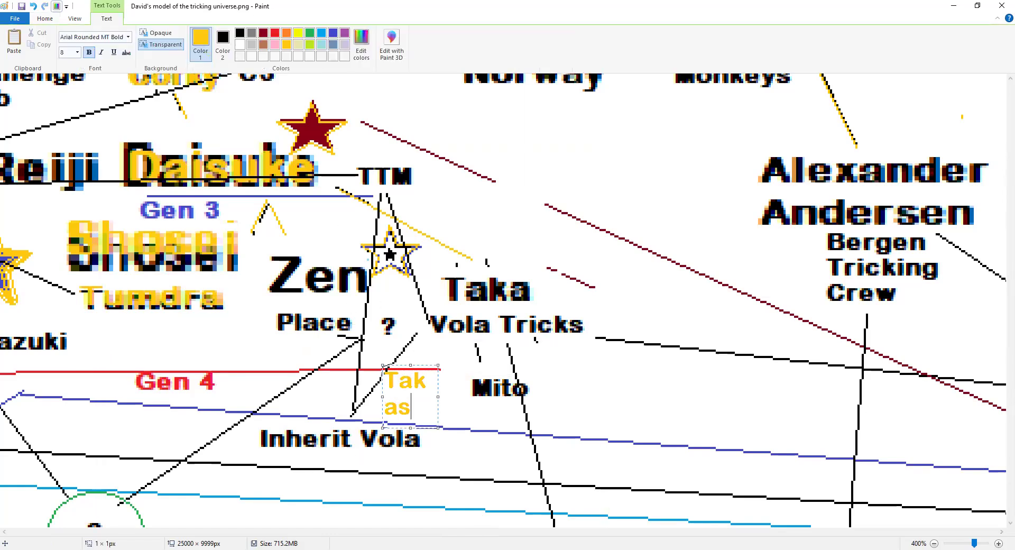
type(" Students?")
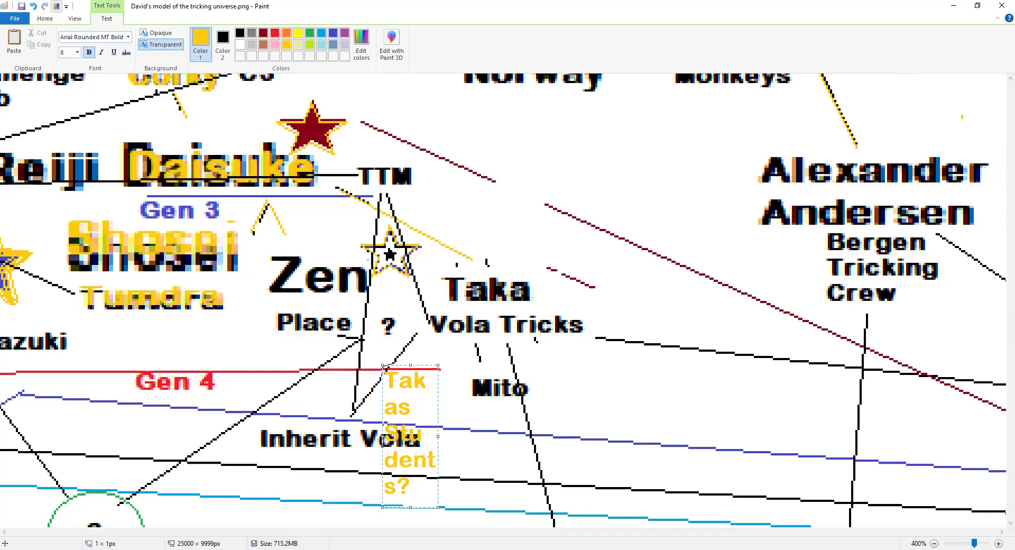
- Recolour the Takas Students? text black, widen its box to fit two lines and place it between Place and Inherit Vola
key("ctrl+a")
left_click(240, 33)
left_click_drag(437, 435, 532, 436)
left_click_drag(420, 365, 296, 348)
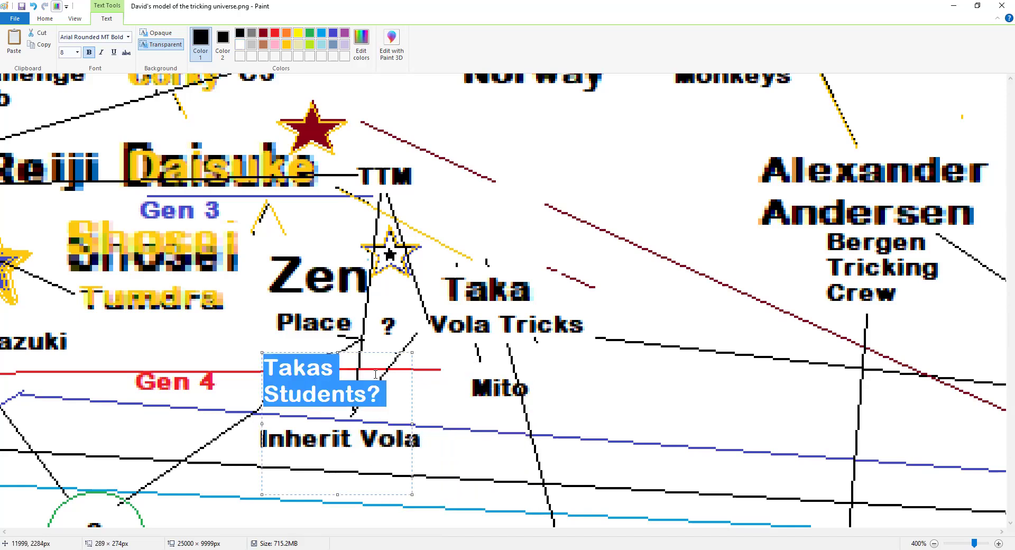
left_click(441, 363)
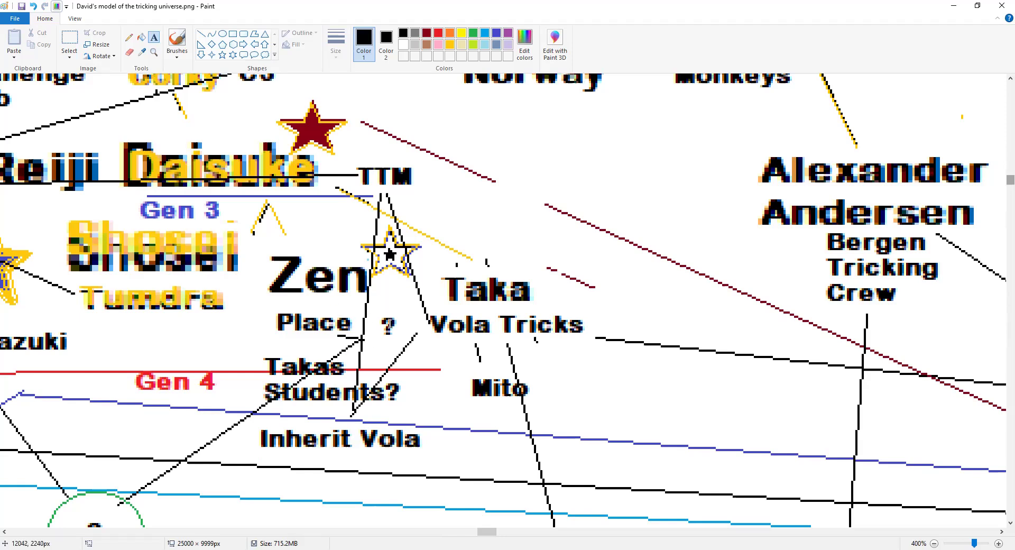
- Examine the US TRICKING organizations, the athletes and events of the USA, France and Amsterdam, and the Japan cluster
scroll(389, 325, "down", 2)
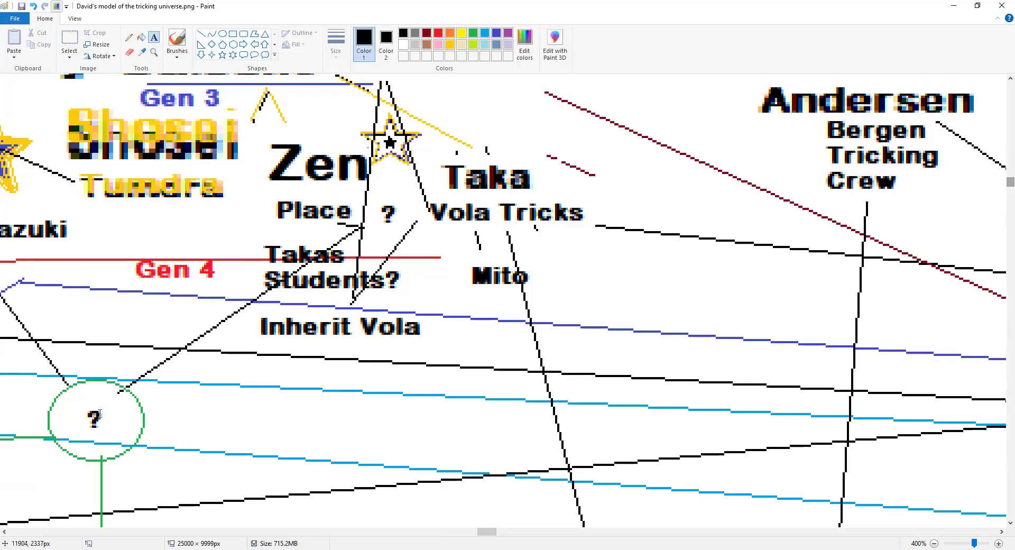
left_click_drag(479, 534, 382, 534)
scroll(505, 394, "left", 3)
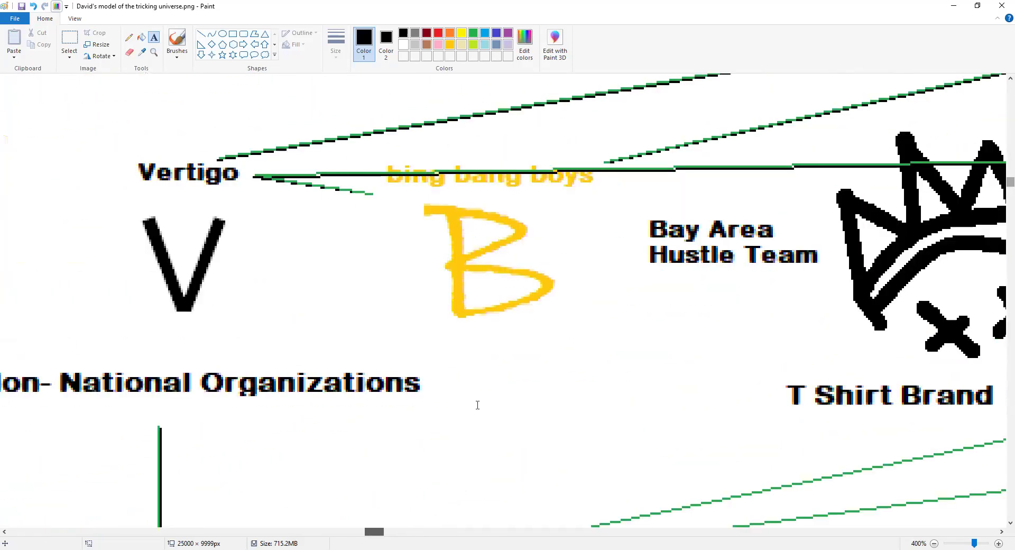
scroll(505, 395, "down", 2, "ctrl")
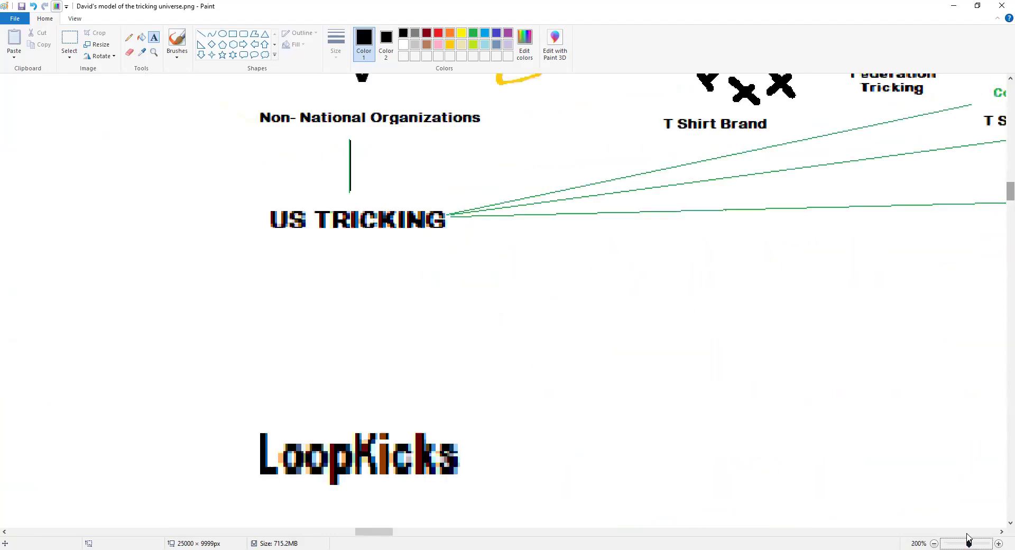
left_click_drag(387, 531, 538, 533)
scroll(505, 452, "right", 2)
scroll(505, 452, "up", 5)
scroll(505, 452, "down", 2)
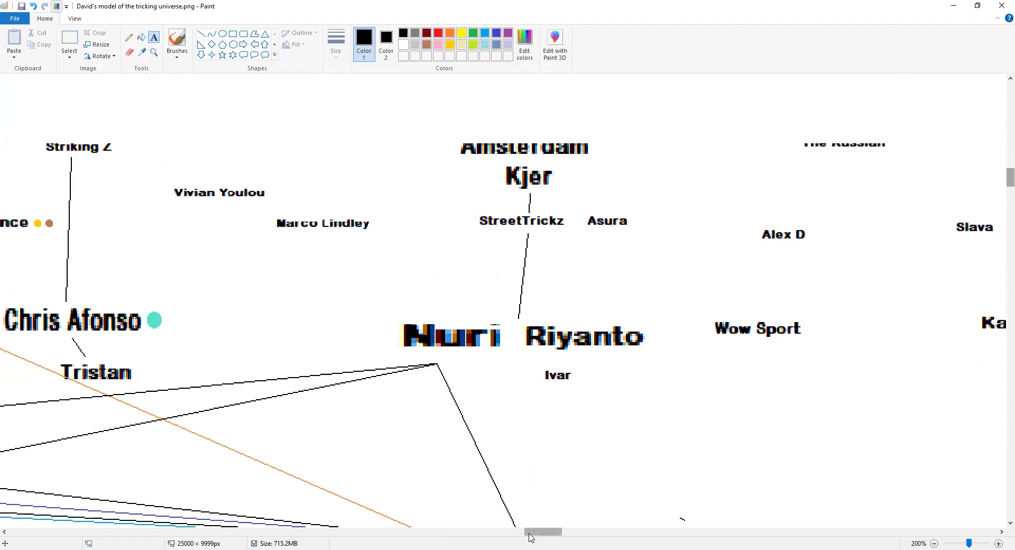
scroll(531, 537, "left", 3)
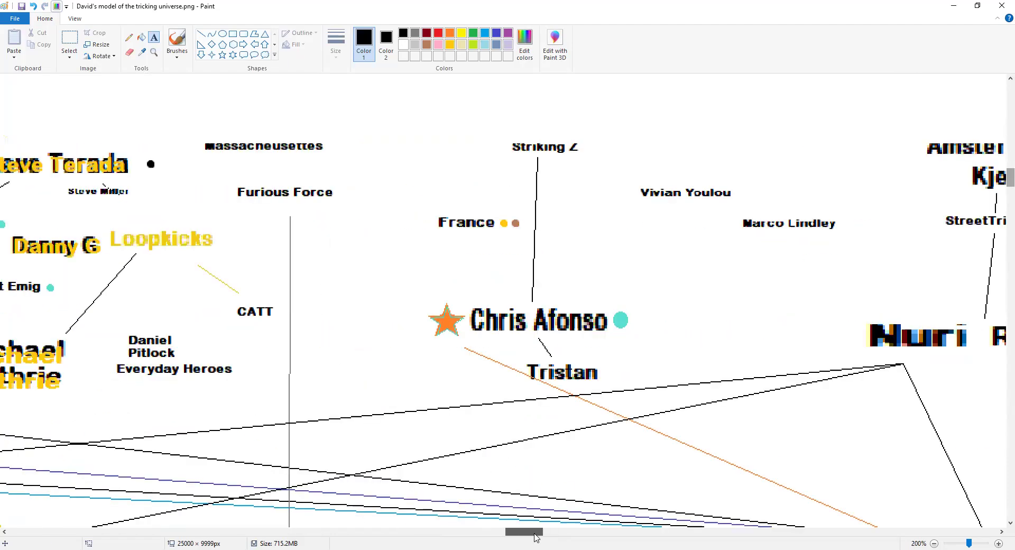
left_click(958, 537)
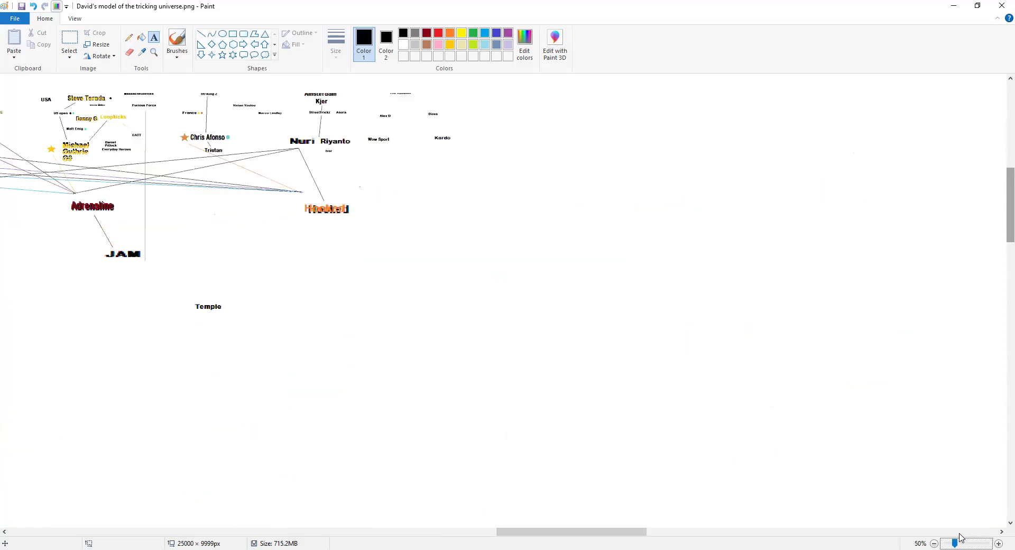
left_click_drag(597, 532, 520, 532)
left_click(154, 52)
left_click(475, 269)
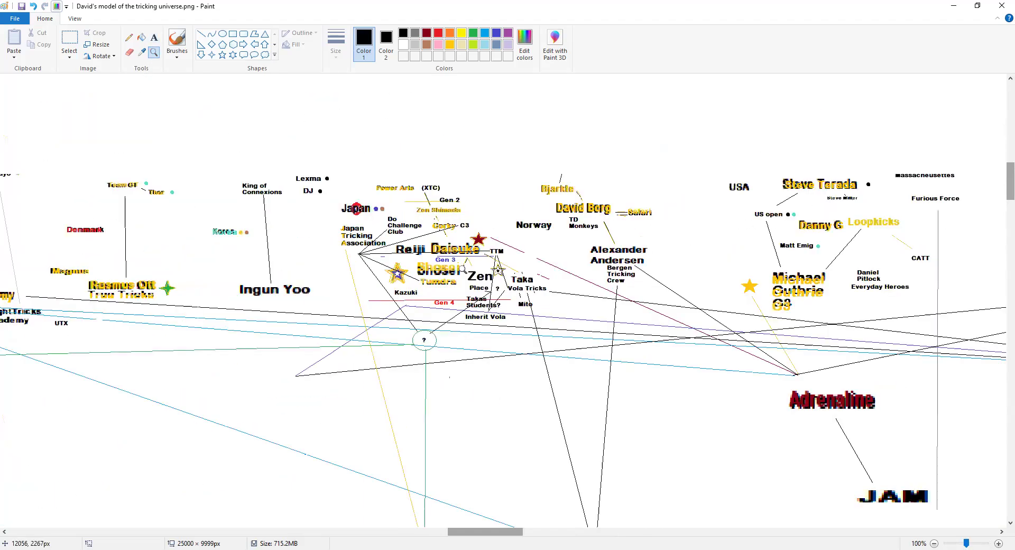
left_click(456, 271)
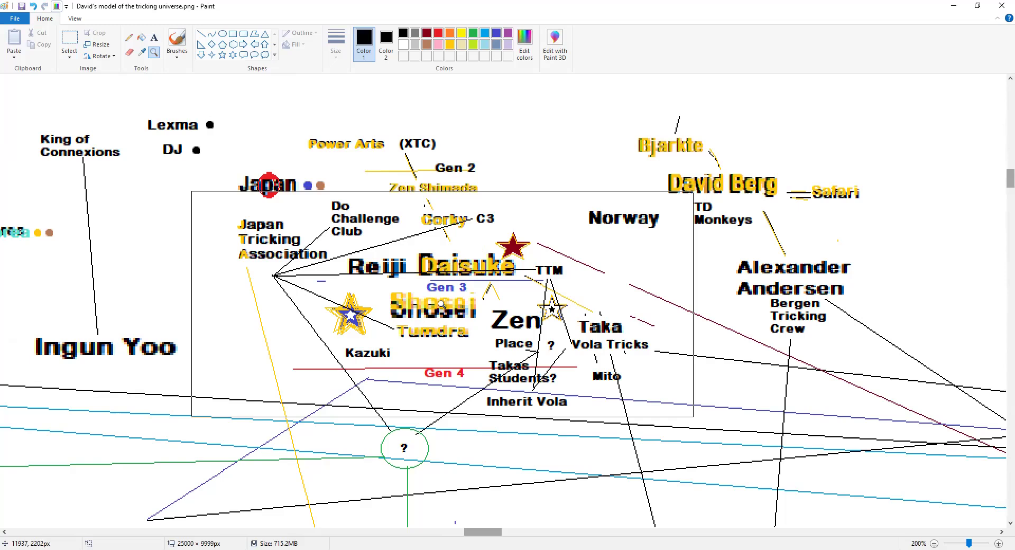
- Draw a green circle around the group of Place, Takas Students?, Vola Tricks and Inherit Vola labels, and save the picture
left_click(575, 320)
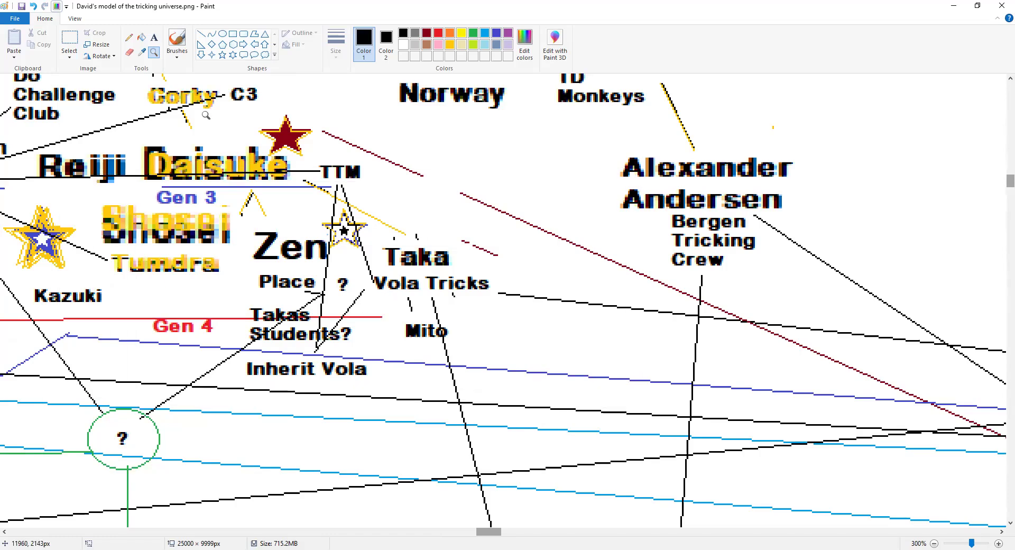
left_click(222, 33)
left_click(473, 34)
left_click_drag(255, 196, 442, 375)
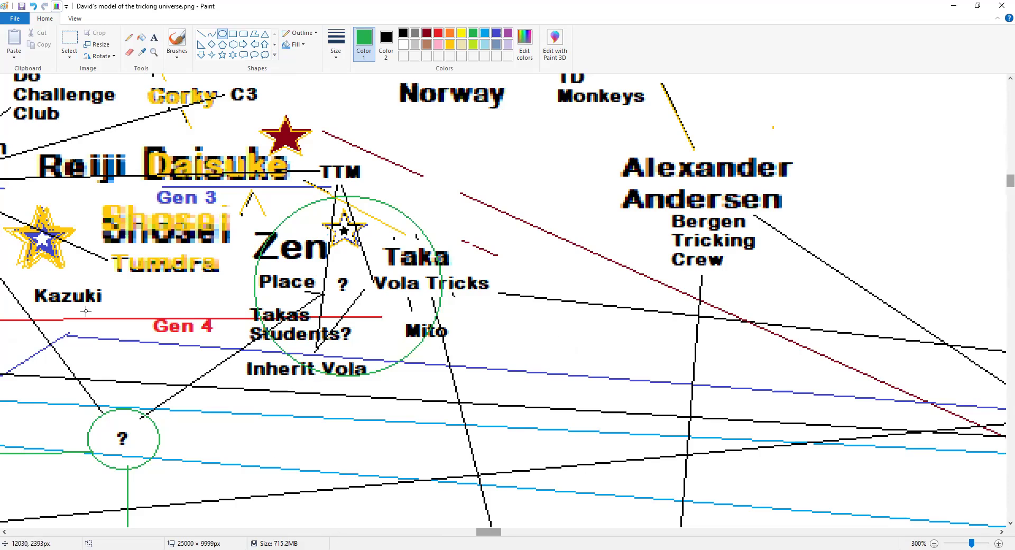
scroll(515, 476, "left", 10)
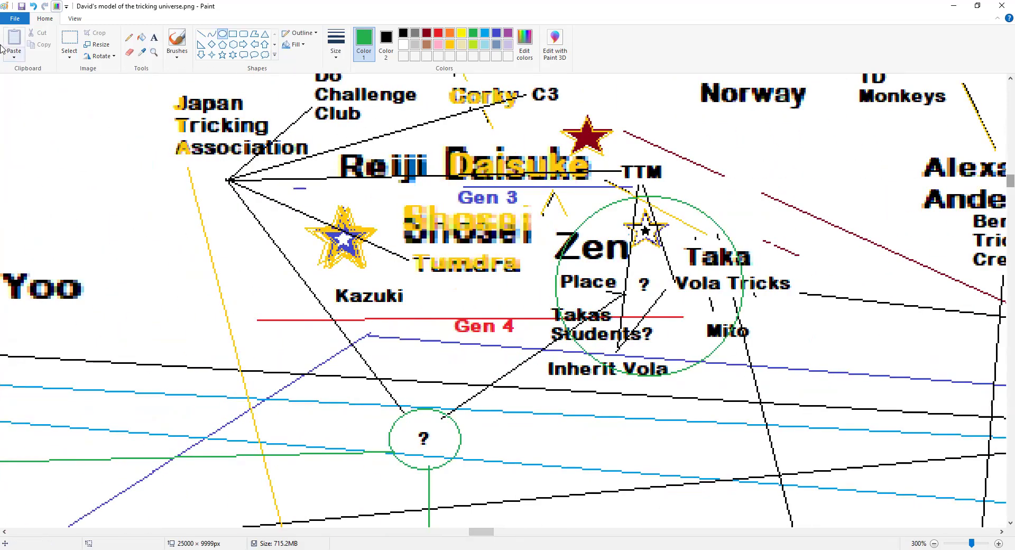
left_click(21, 7)
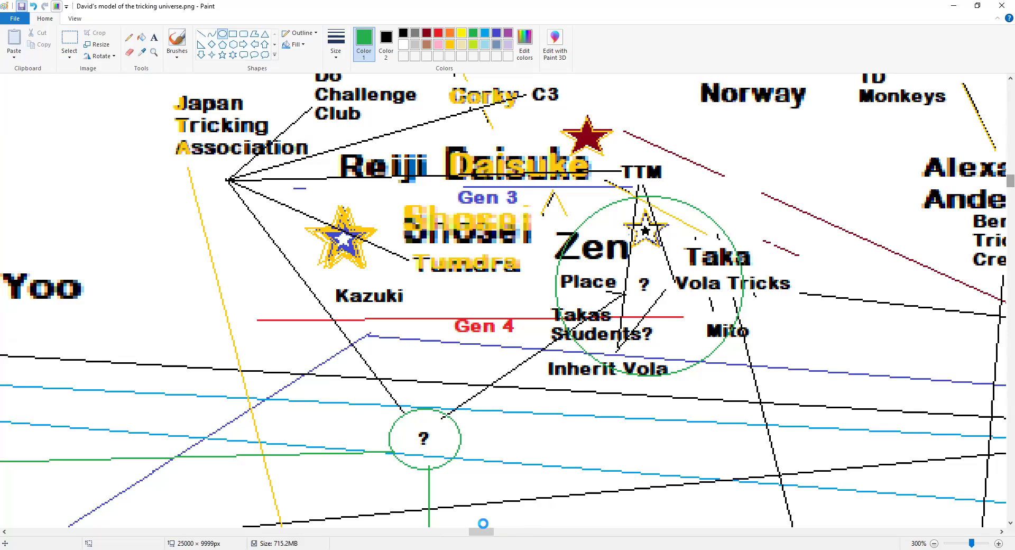